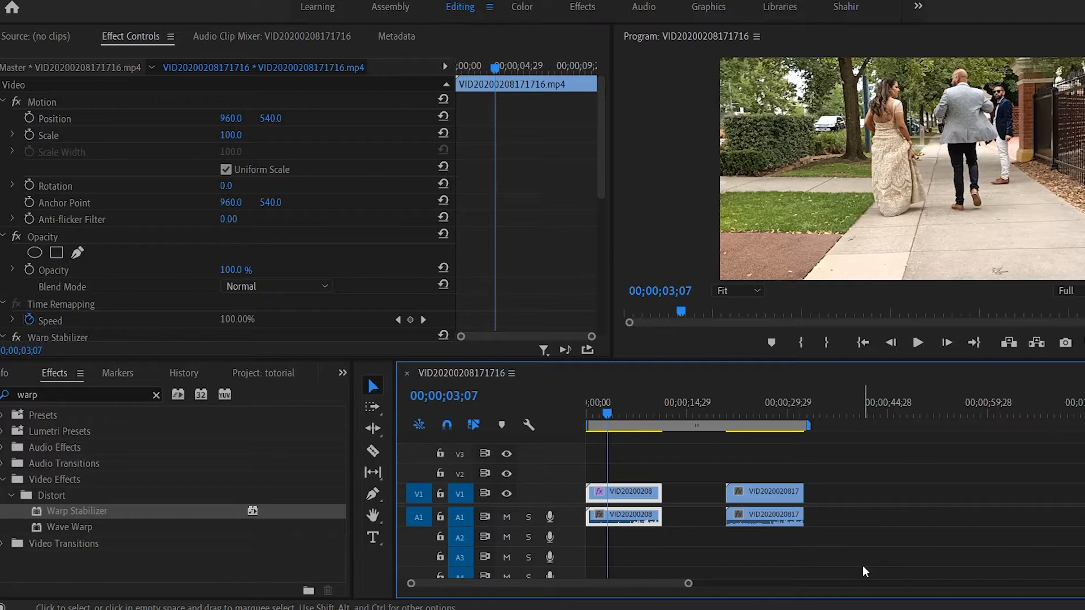
Play back the second clip on the timeline from its beginning to examine how shaky the footage is.
left_click_drag(602, 410, 727, 440)
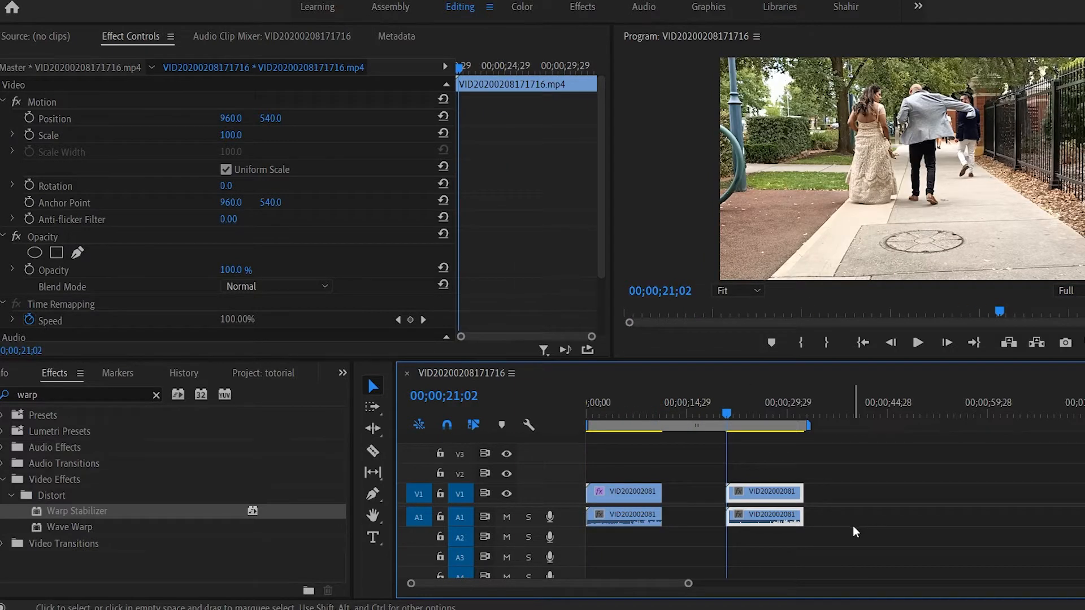
key("space")
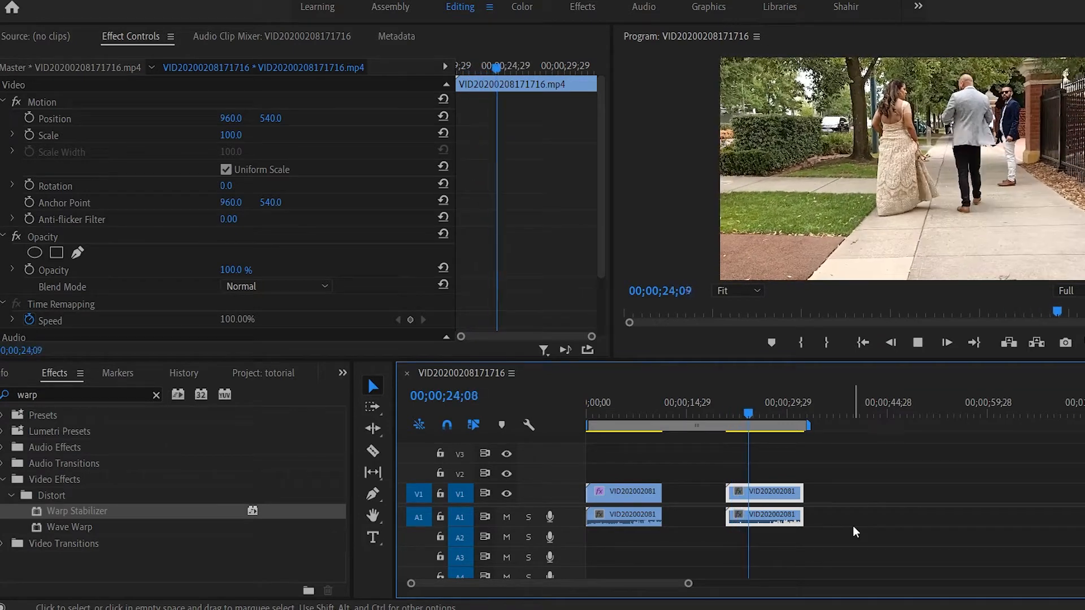
key("space")
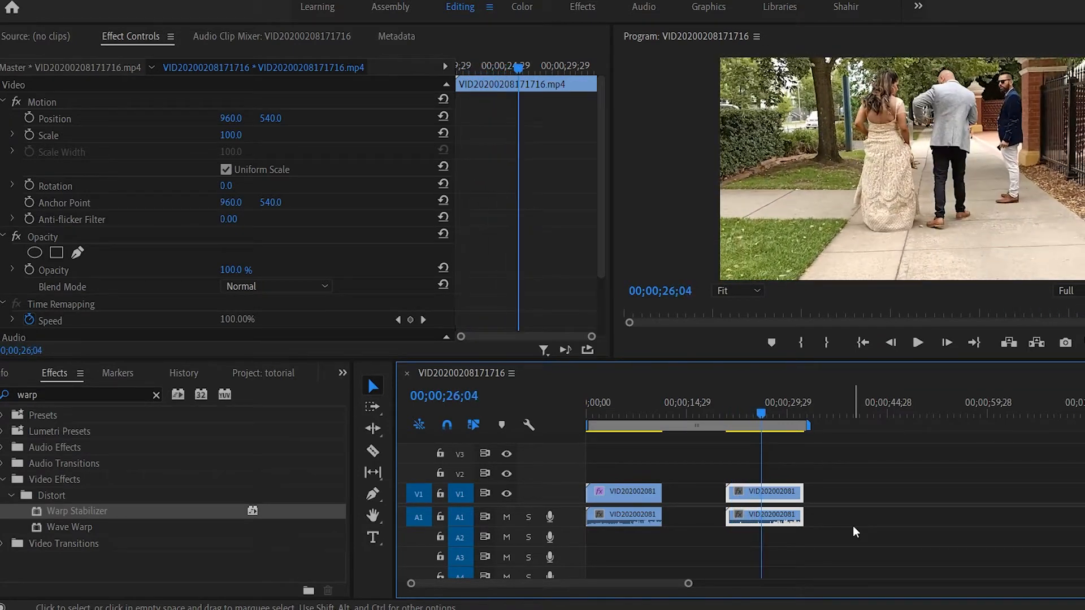
key("space")
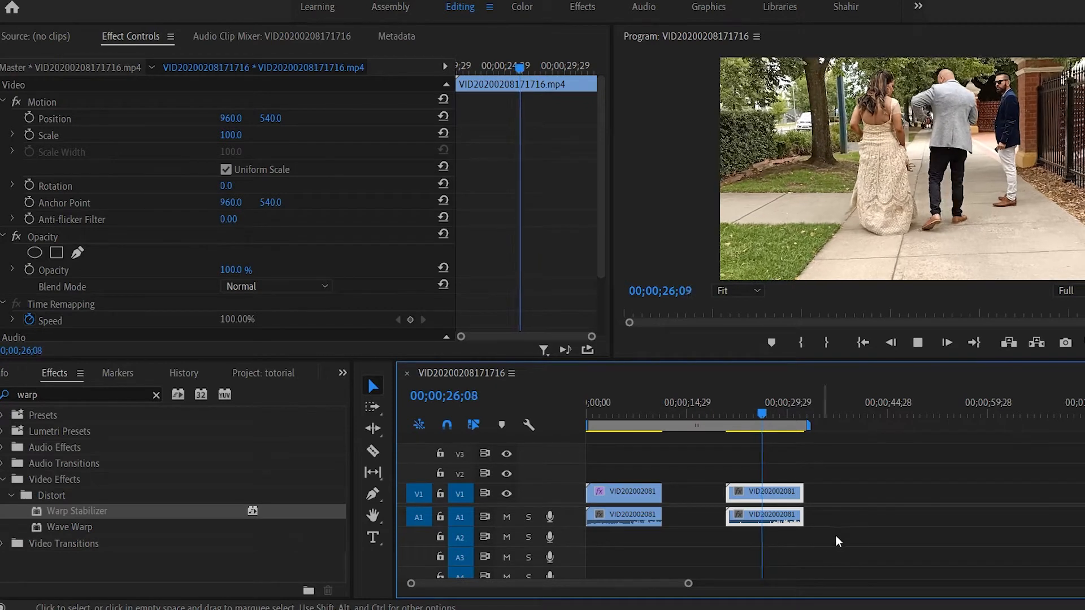
key("space")
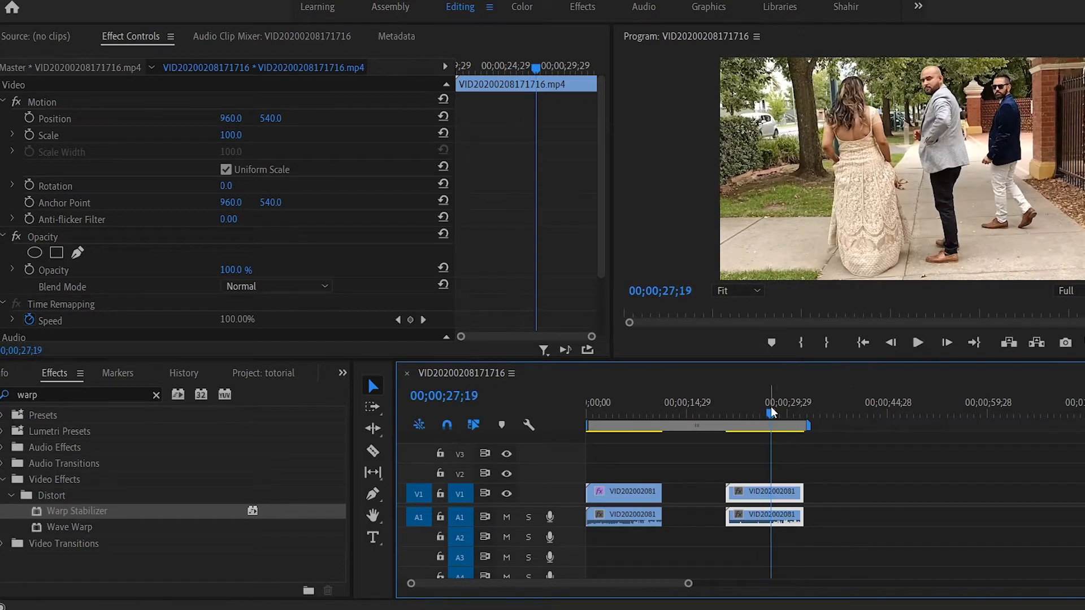
left_click_drag(771, 411, 727, 415)
key("space")
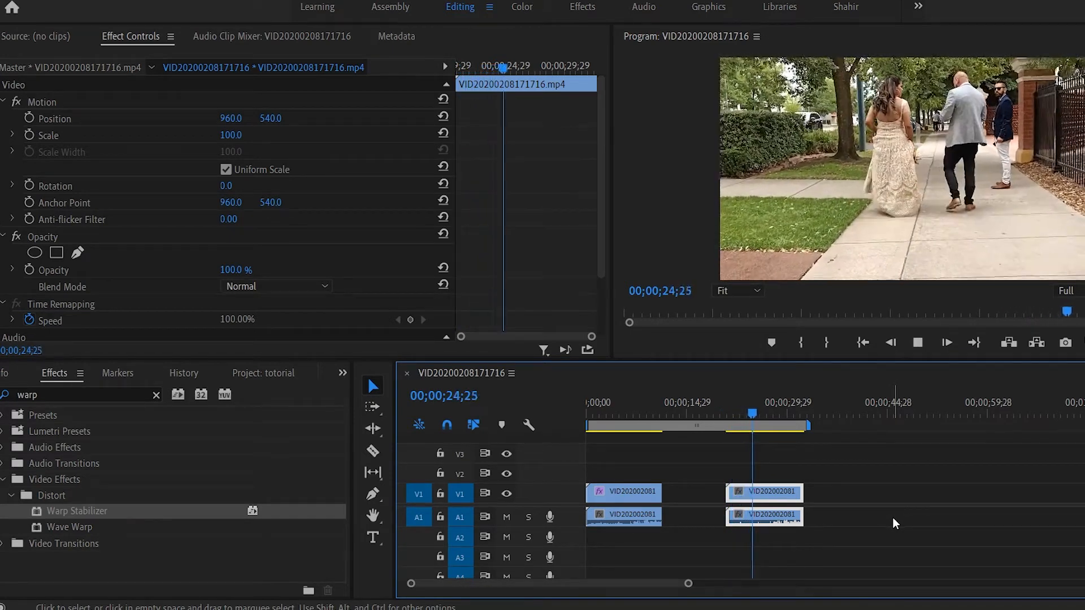
key("space")
Clear the effects search and play the first clip from the start of the sequence to examine its stabilized motion.
left_click_drag(755, 411, 530, 415)
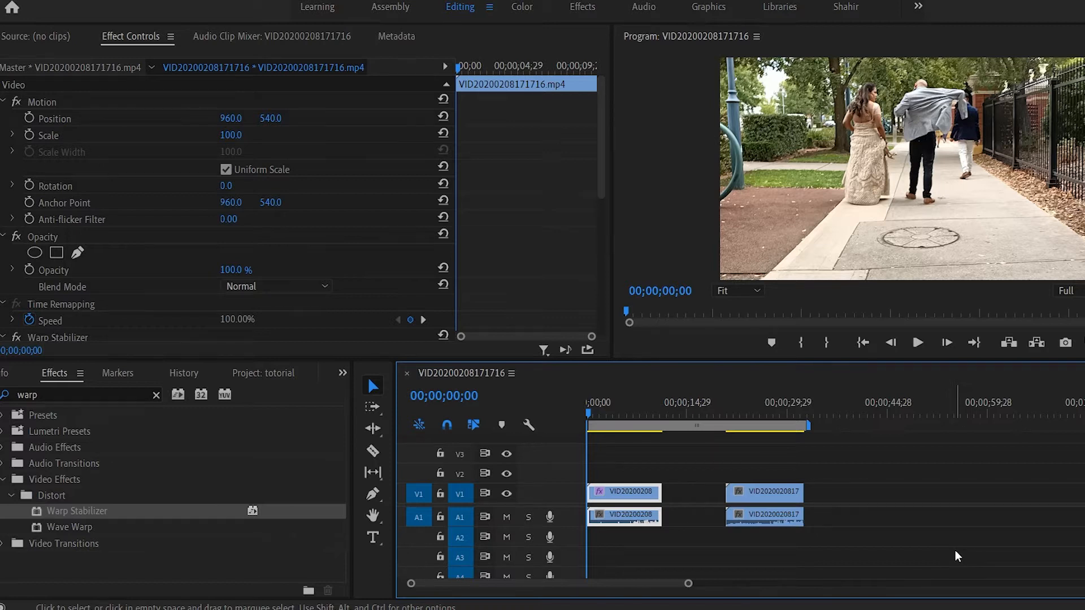
left_click(156, 396)
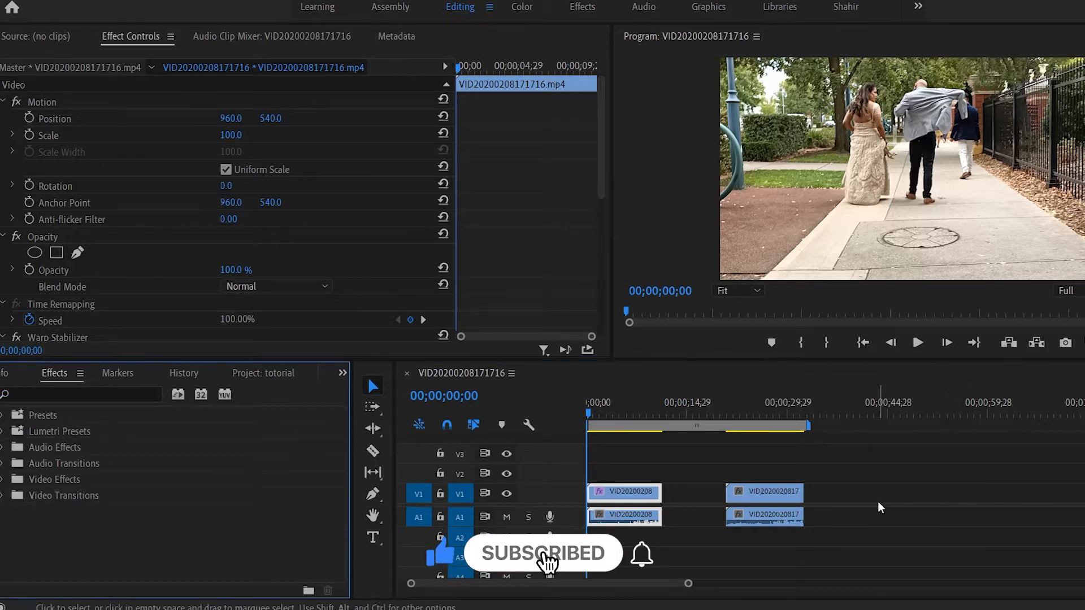
key("space")
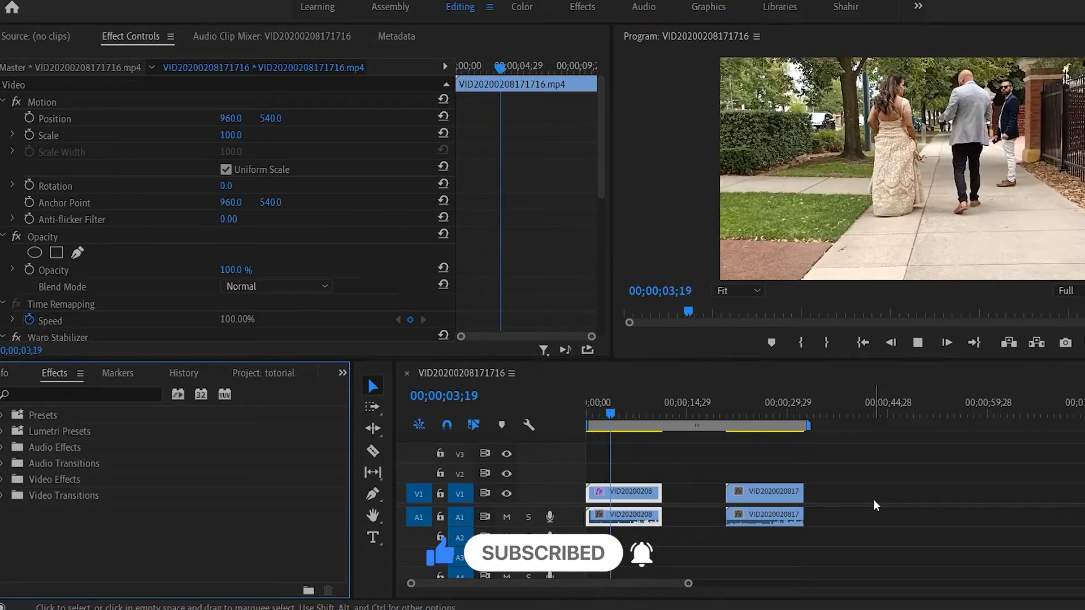
key("space")
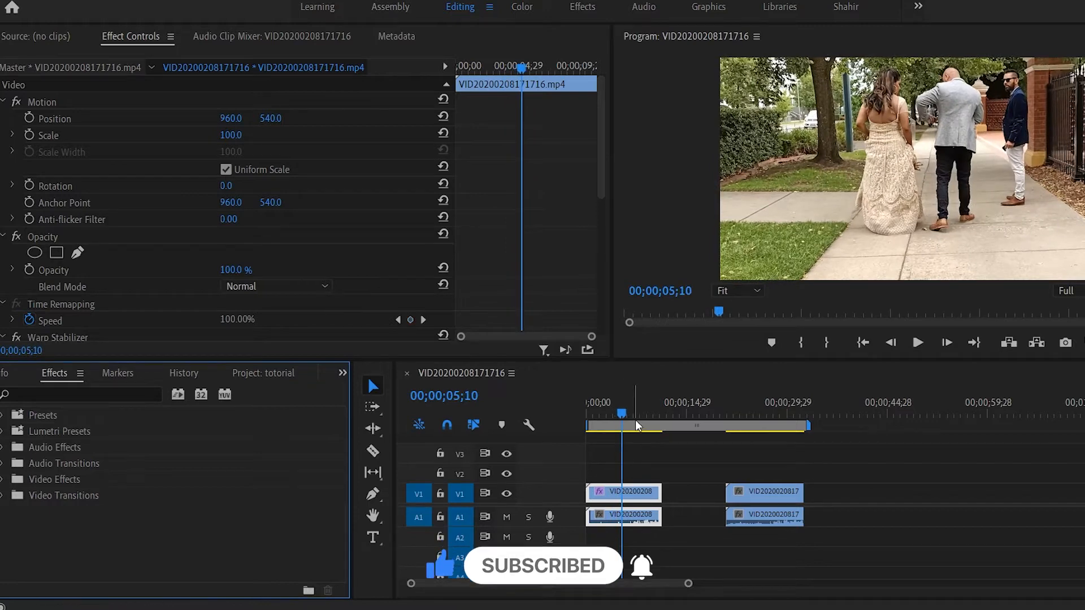
left_click_drag(622, 413, 542, 425)
key("space")
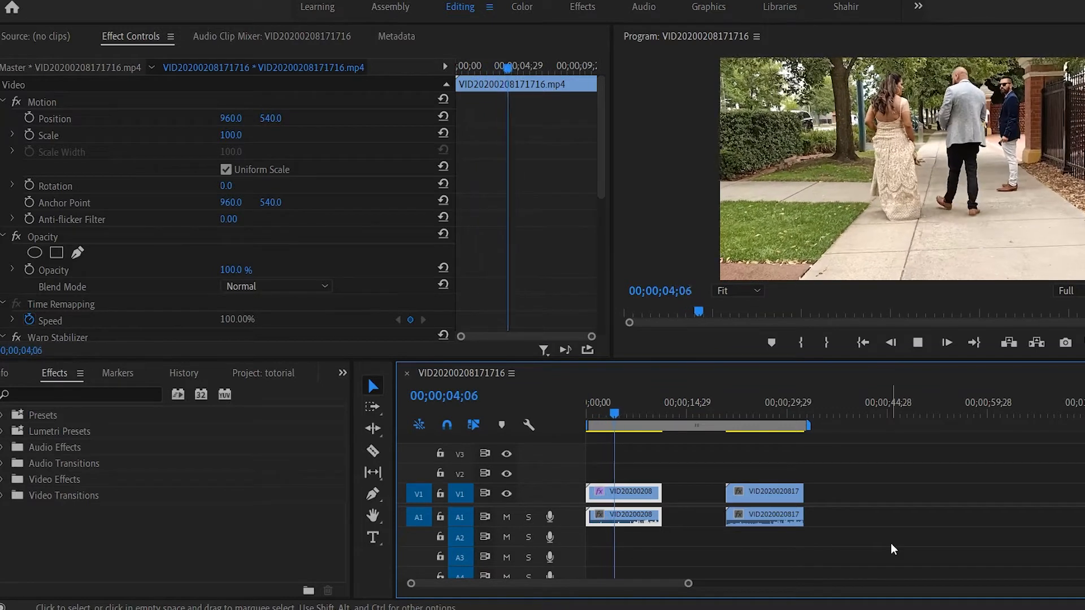
key("space")
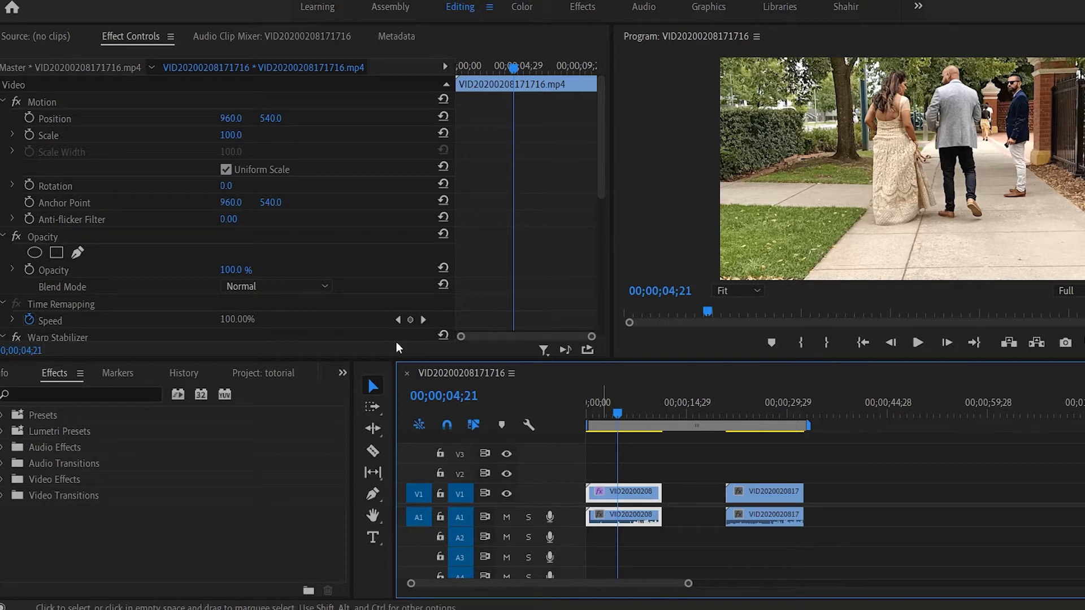
Search the effects for "warp" and apply Warp Stabilizer to the second clip on V1.
left_click(342, 375)
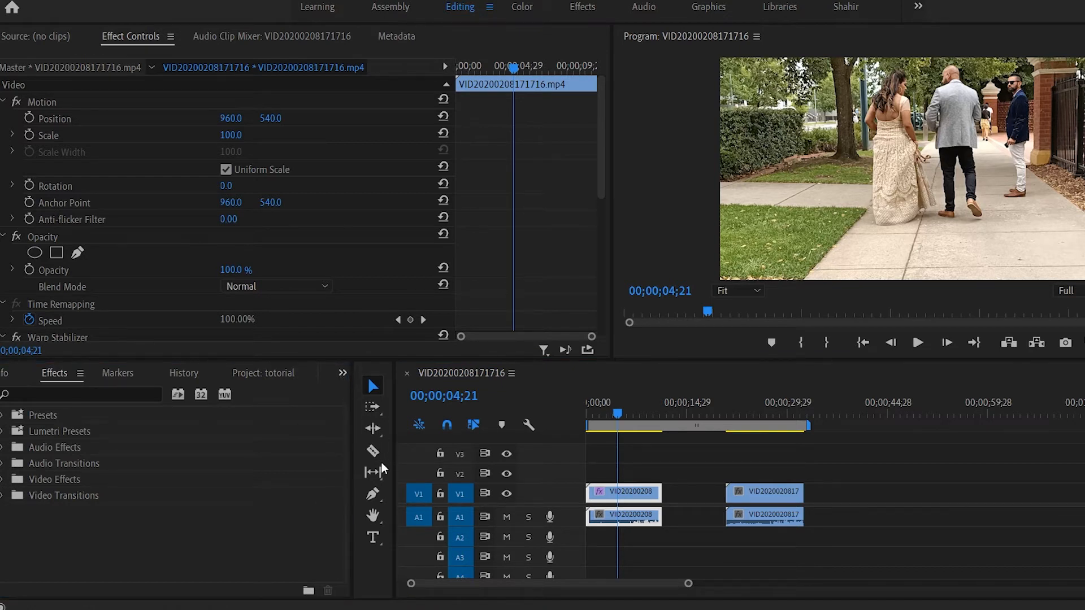
left_click(93, 394)
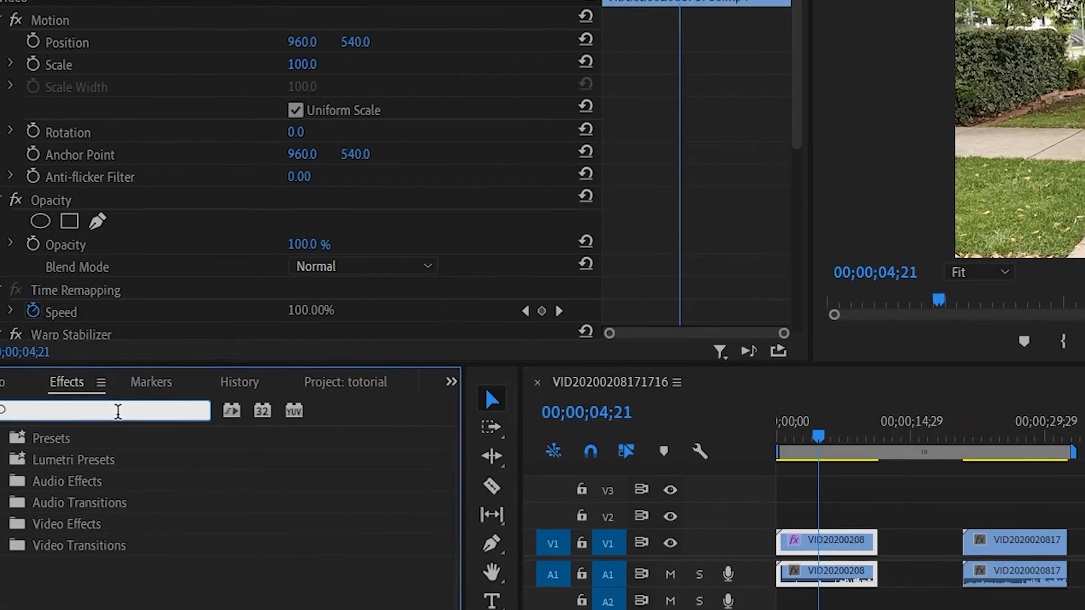
type("warp")
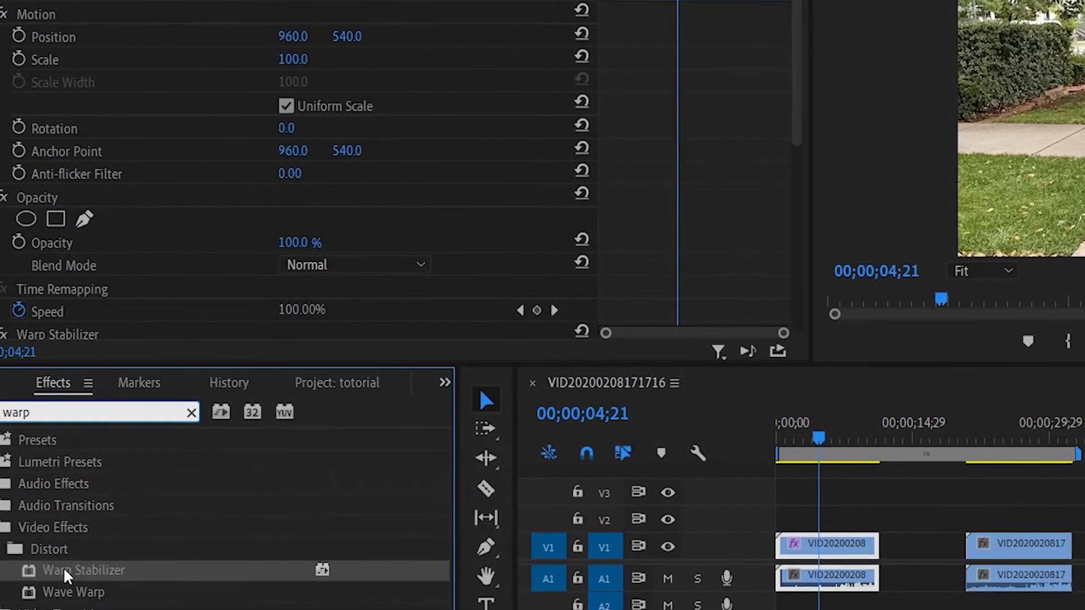
left_click(27, 572)
left_click_drag(21, 576, 1033, 549)
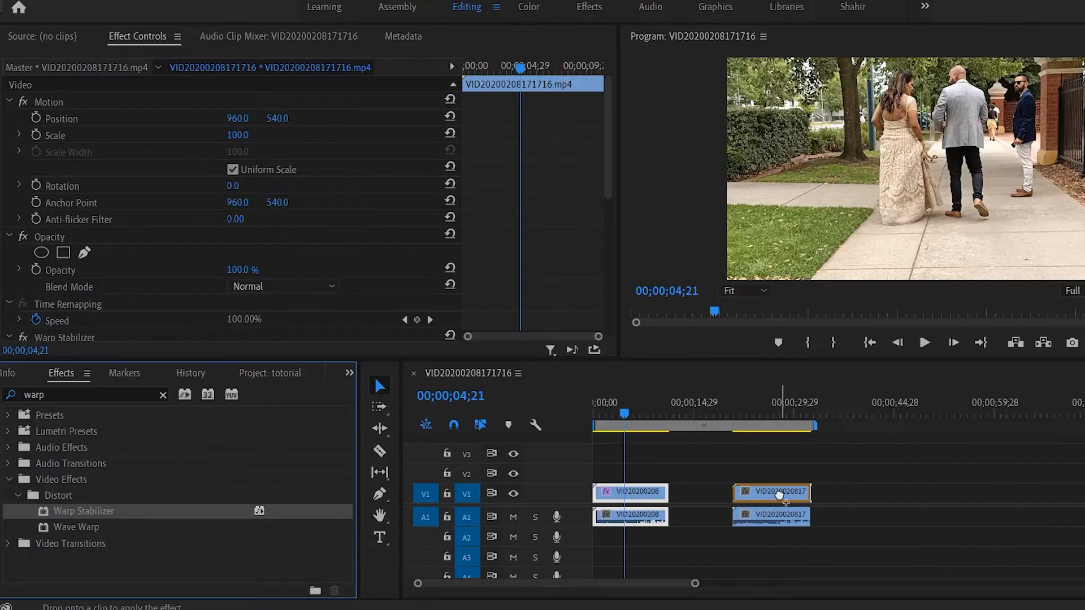
left_click_drag(779, 495, 778, 494)
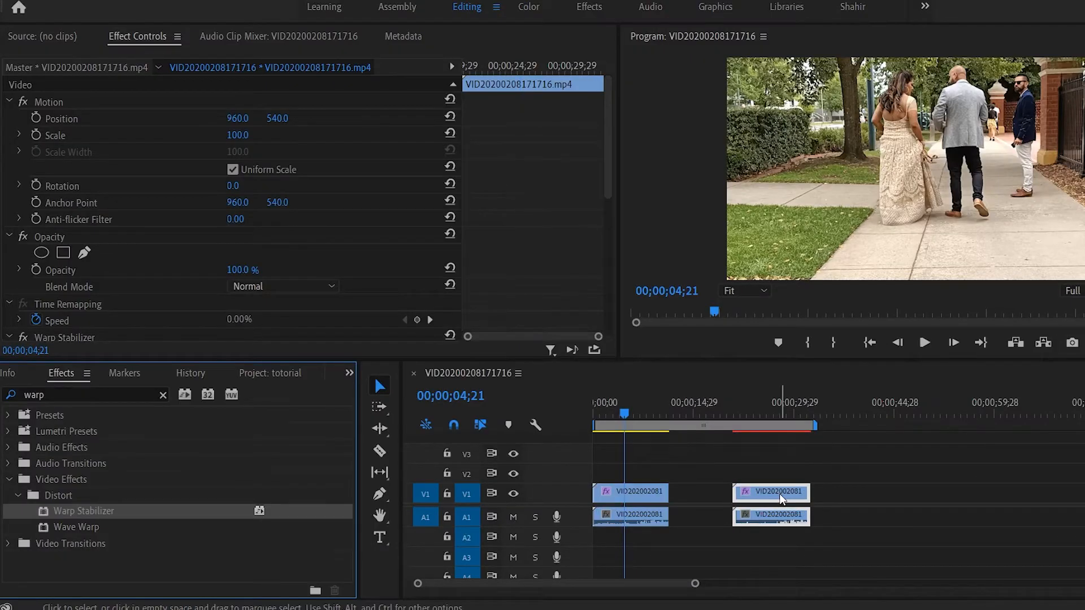
Scrub within the second clip and review Warp Stabilizer's analysis progress and its Stabilization and Borders settings.
left_click_drag(643, 414, 779, 450)
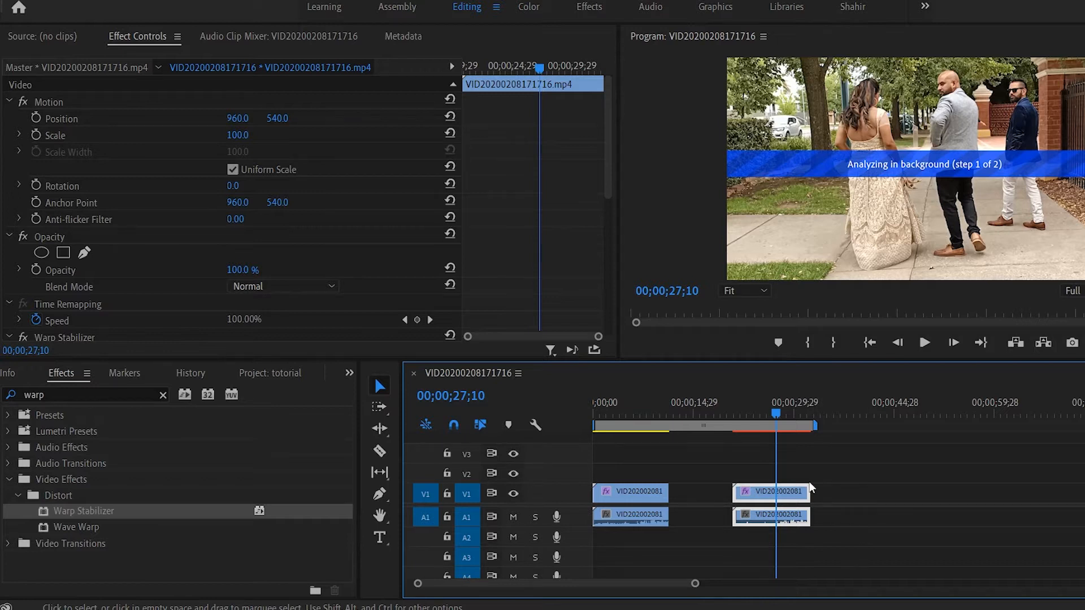
mouse_move(775, 411)
left_mouse_down()
mouse_move(736, 414)
mouse_move(808, 419)
mouse_move(769, 415)
left_mouse_up()
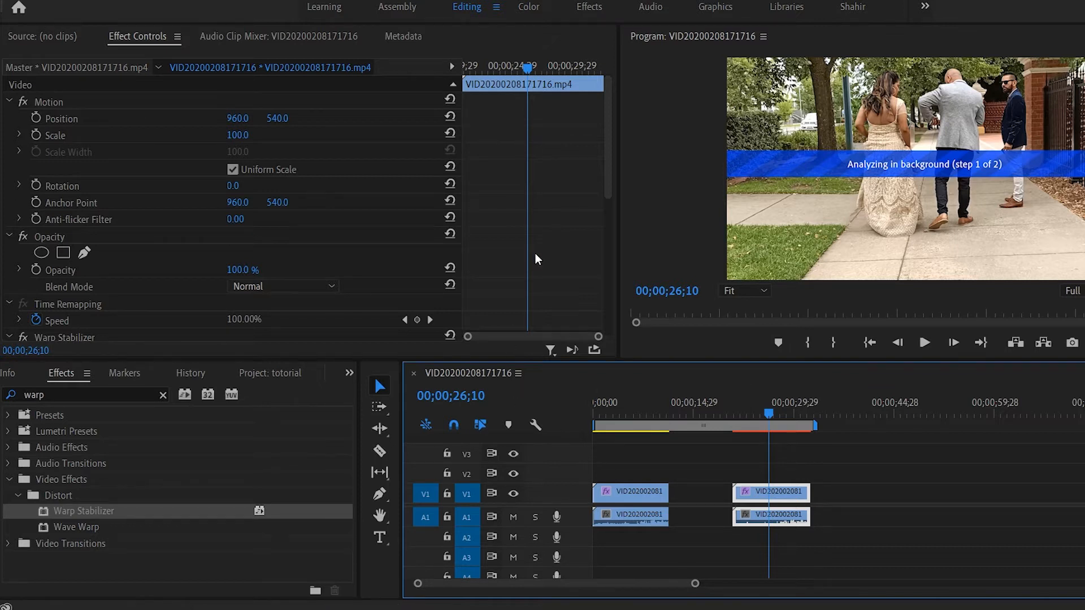
scroll(559, 246, "down", 1)
scroll(558, 252, "down", 5)
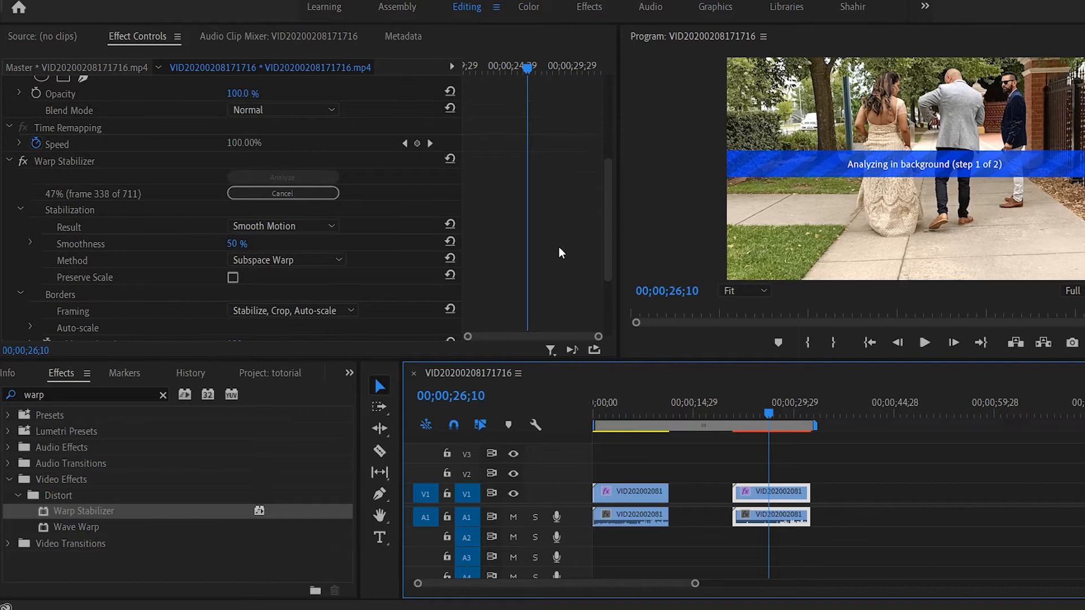
scroll(562, 252, "down", 2)
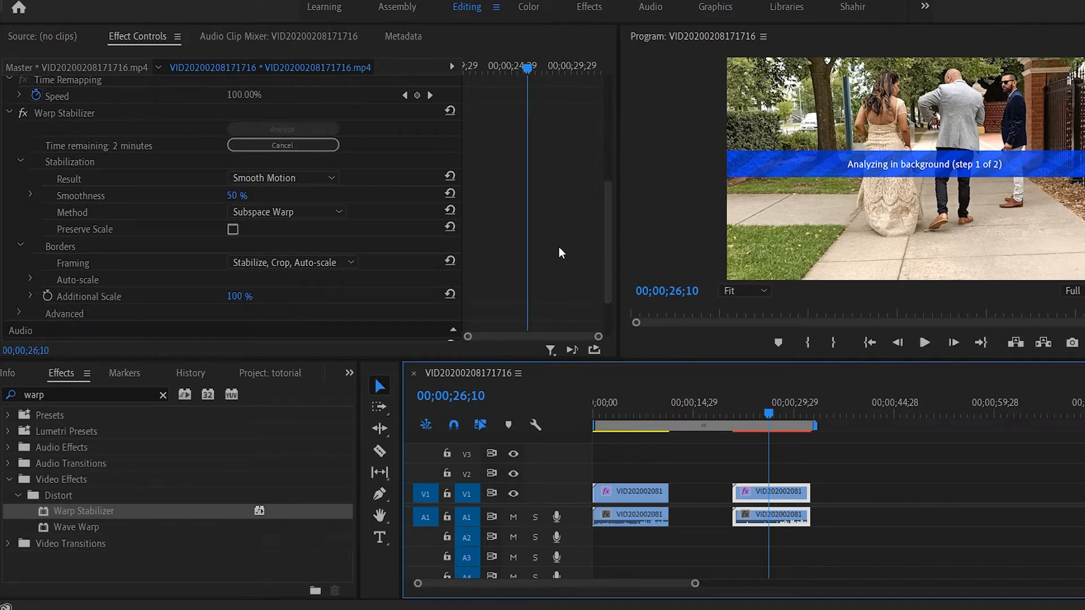
scroll(558, 248, "up", 1)
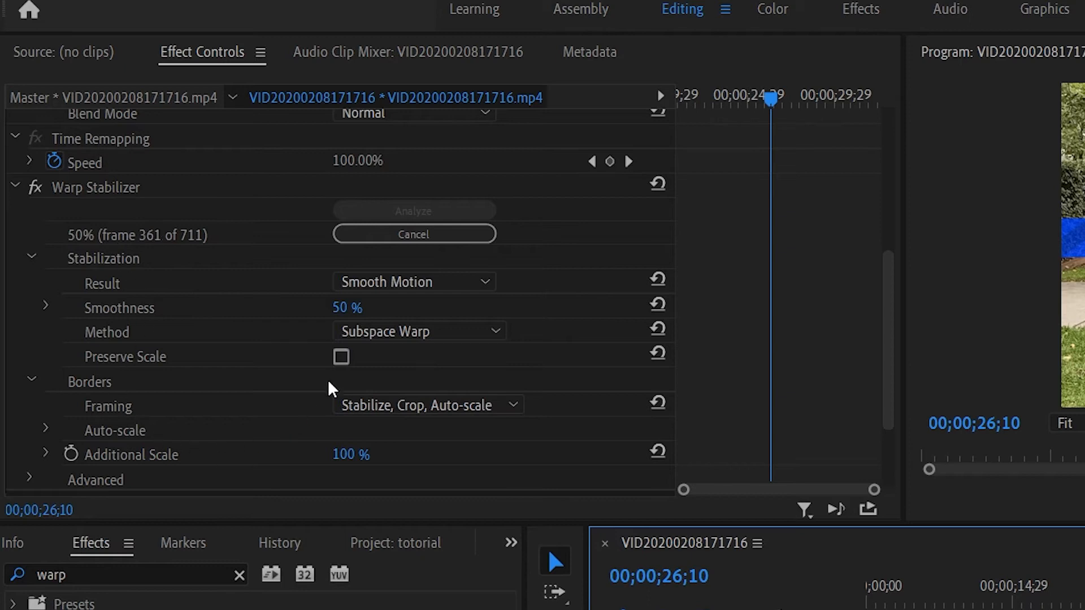
scroll(452, 448, "down", 2)
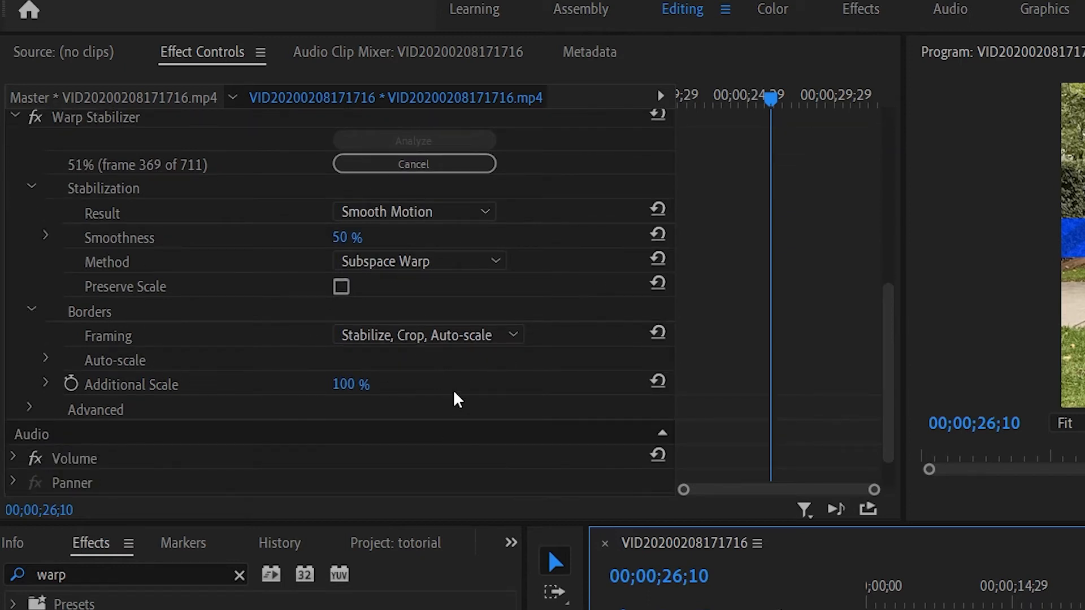
scroll(460, 404, "up", 1)
left_click(455, 267)
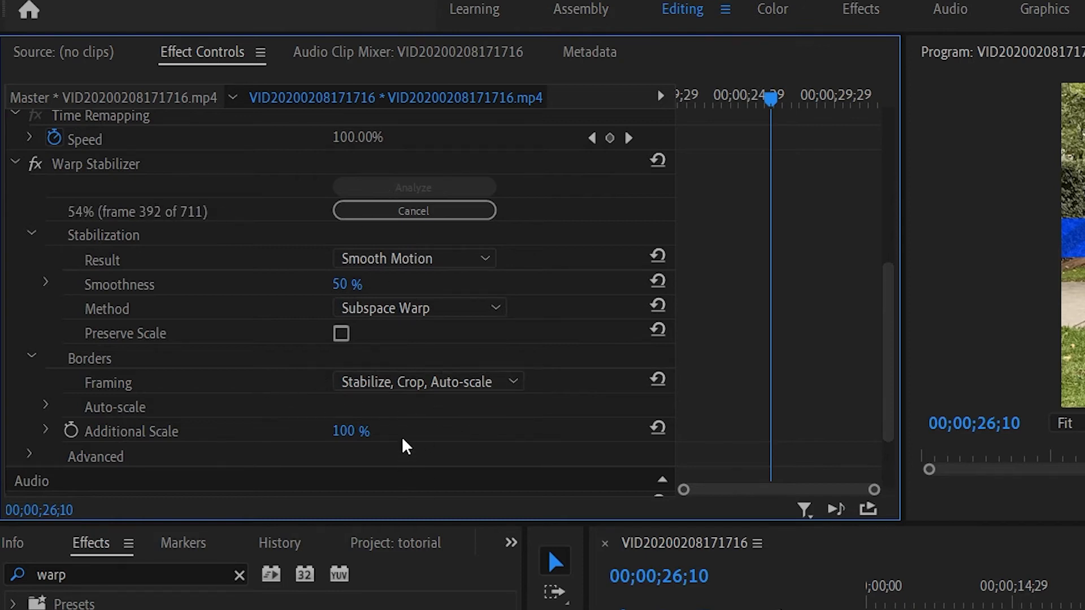
Undo the Warp Stabilizer effect on the second clip.
scroll(226, 427, "up", 2)
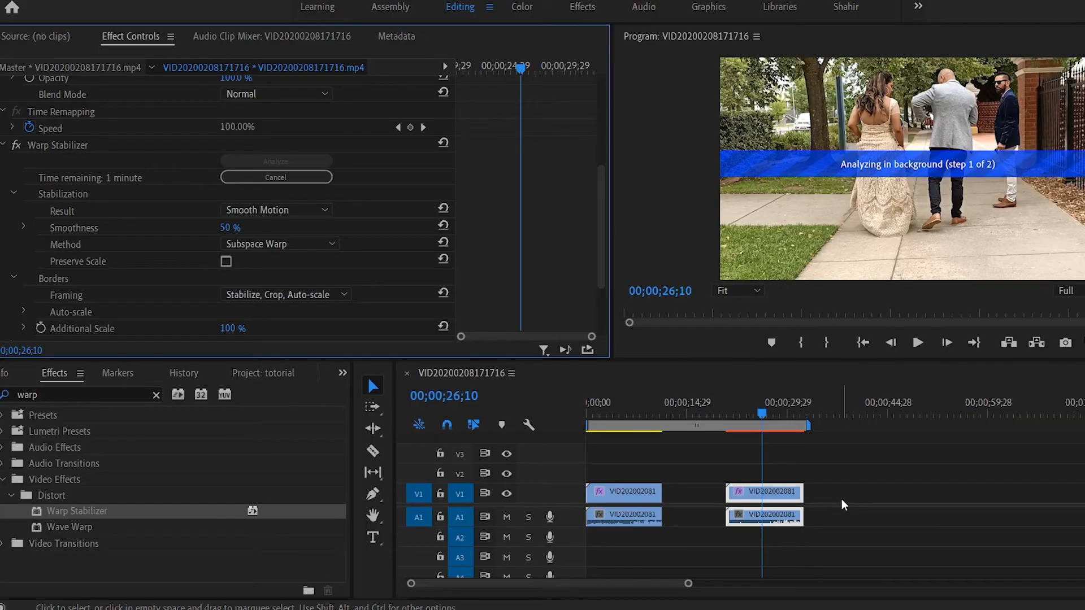
key("ctrl+z")
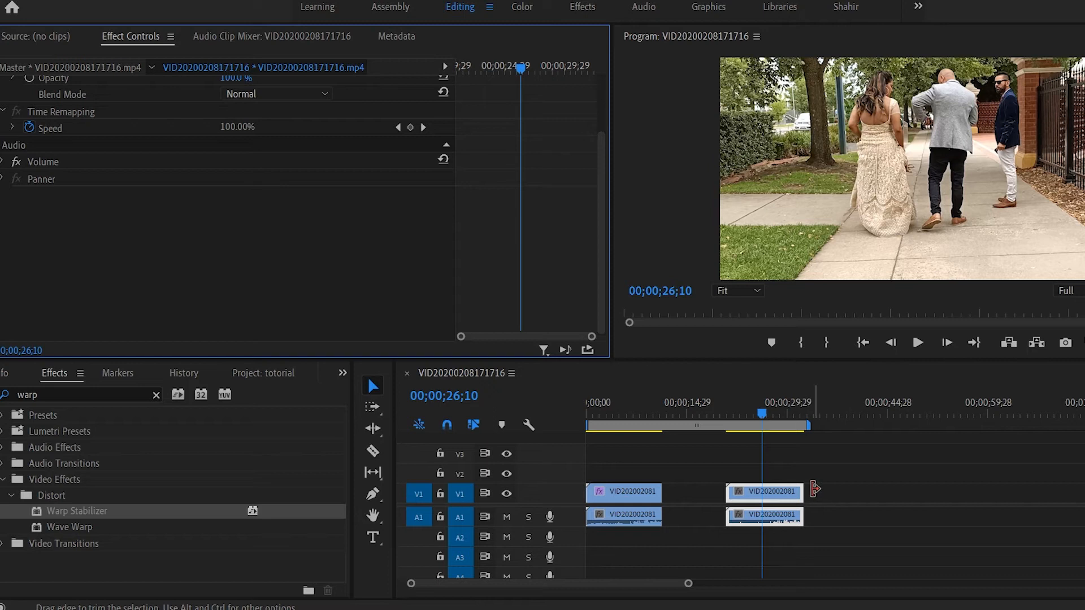
Play the opening of the first clip and a portion of the second clip to compare stabilized and original footage.
left_click_drag(763, 415, 578, 425)
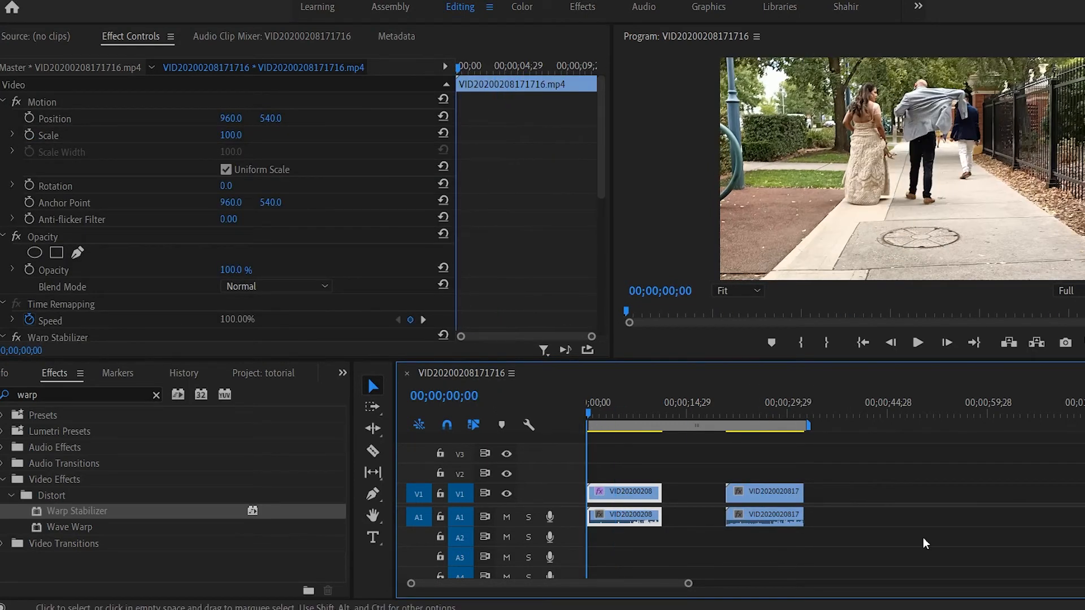
key("space")
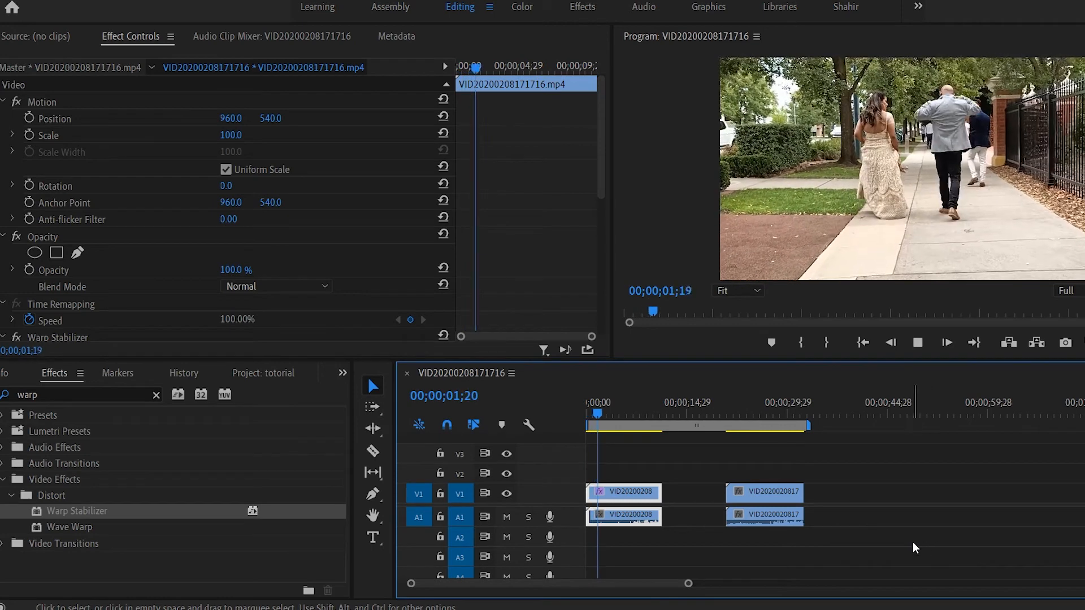
key("space")
left_click_drag(609, 411, 738, 445)
key("space")
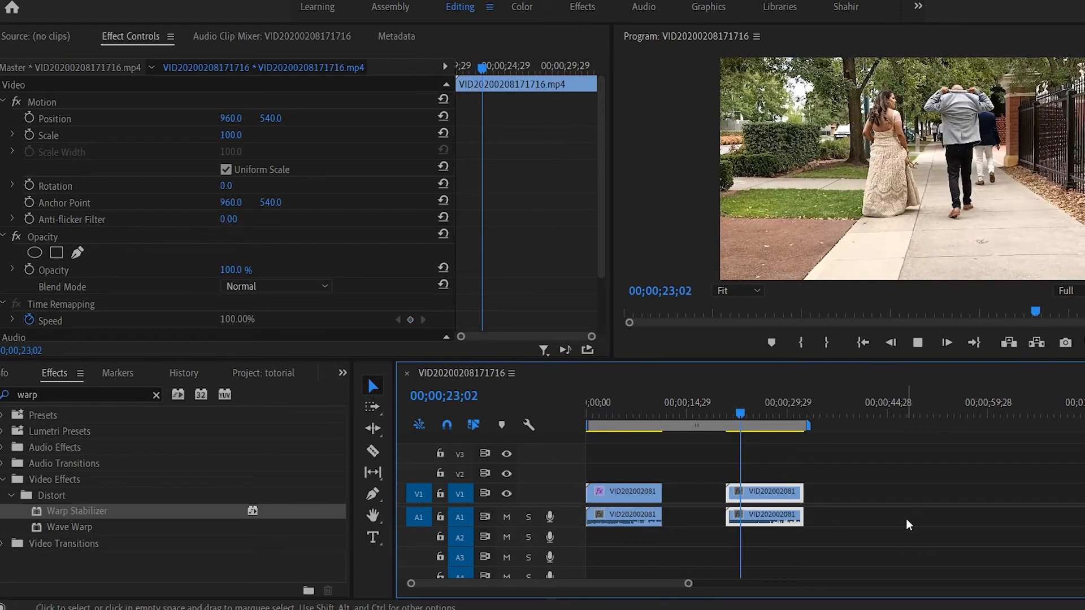
key("space")
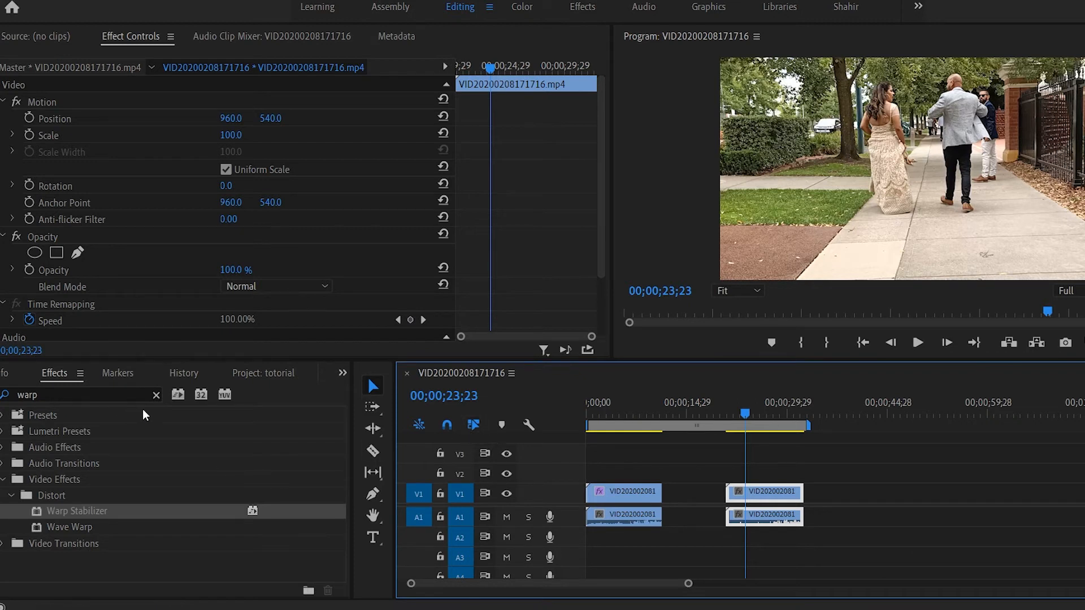
Switch to the Effects workspace, search for "warp" and apply Warp Stabilizer to the second clip on V1.
left_click(582, 8)
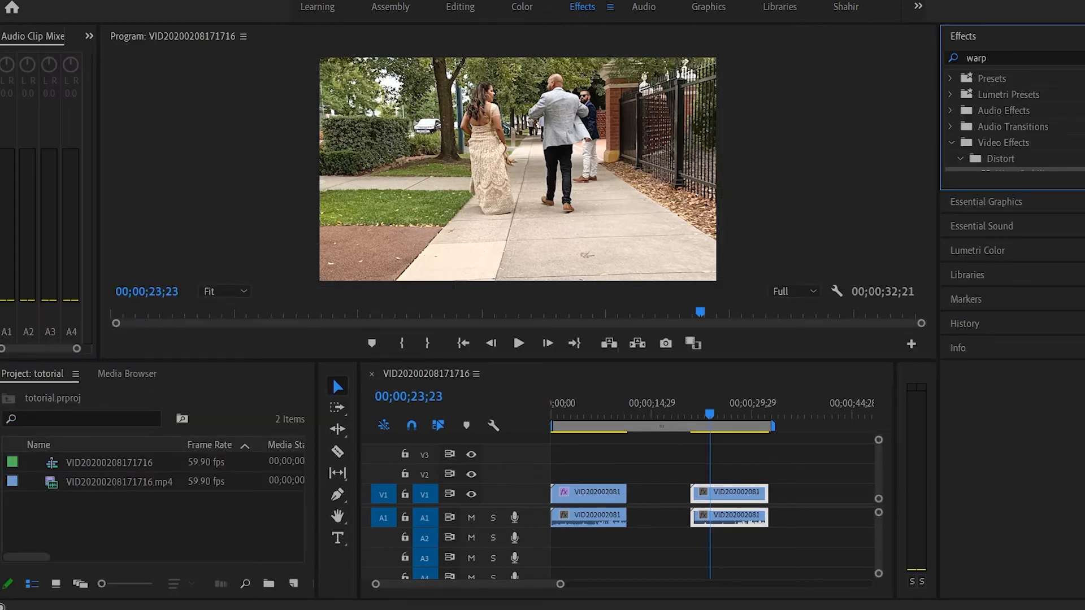
left_click(1034, 59)
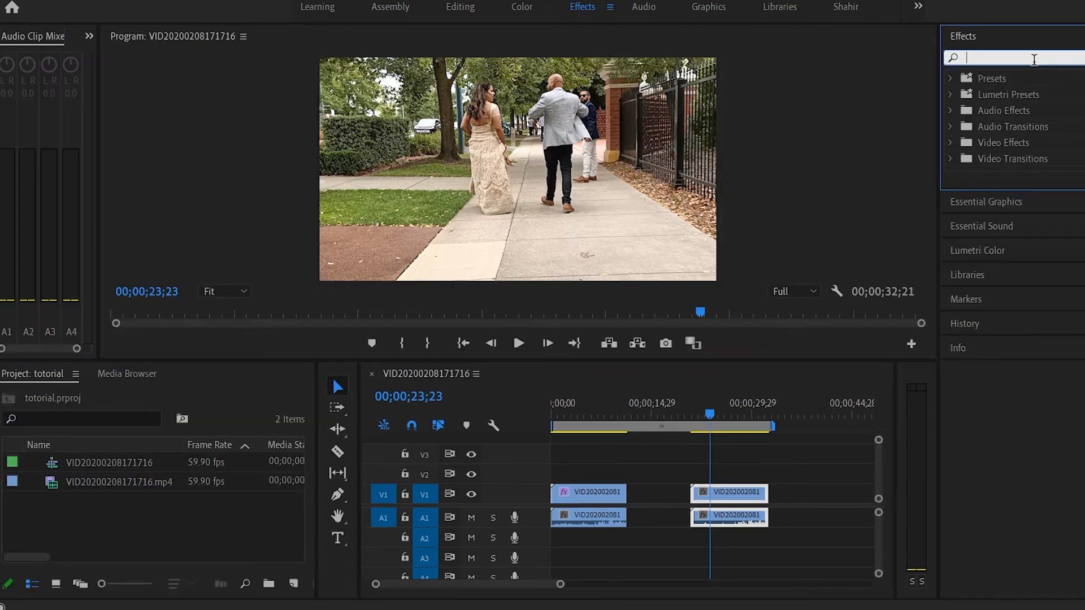
type("warp")
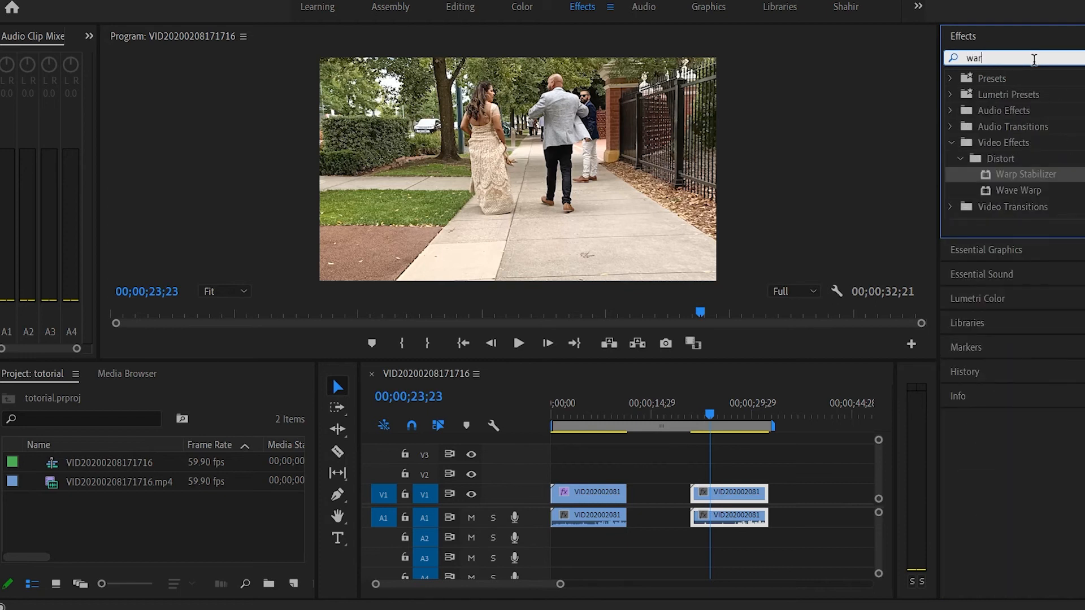
left_click(1072, 177)
left_click_drag(1072, 177, 733, 488)
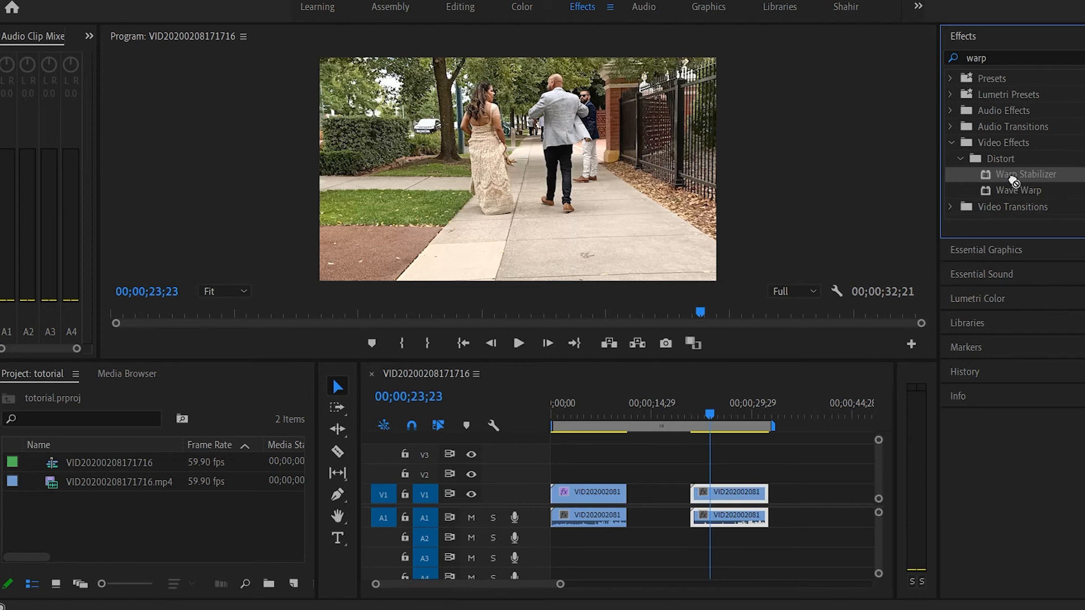